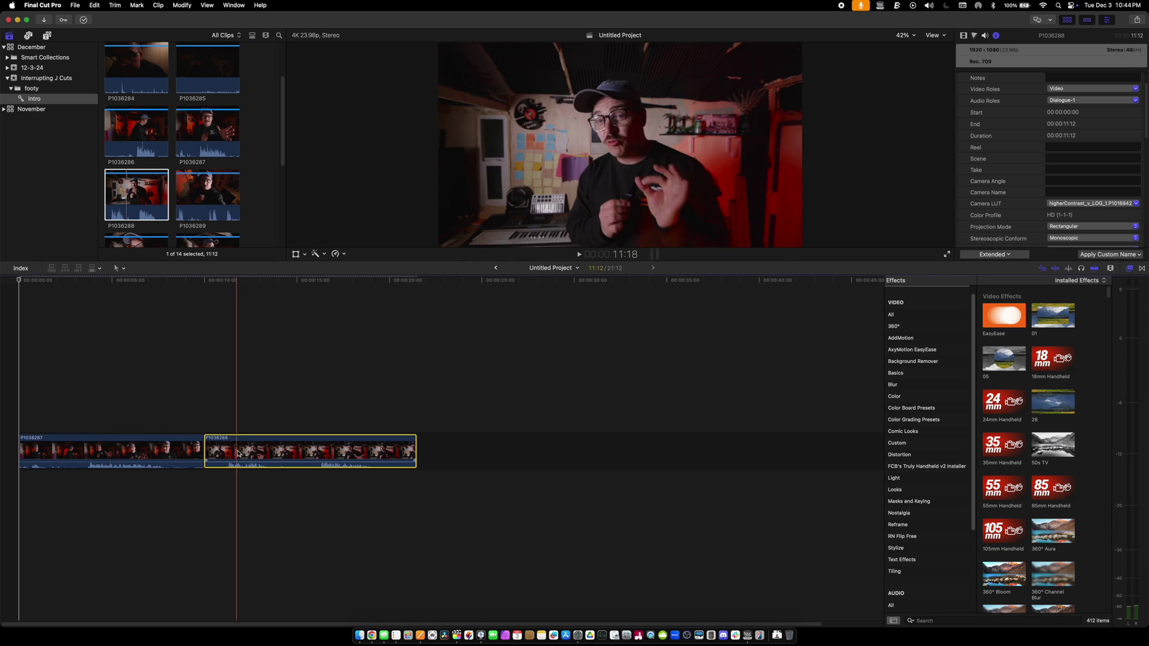
Show large audio waveforms, enlarge the clip height, and select both interview clips.
{"action": "key", "text": "Home"}
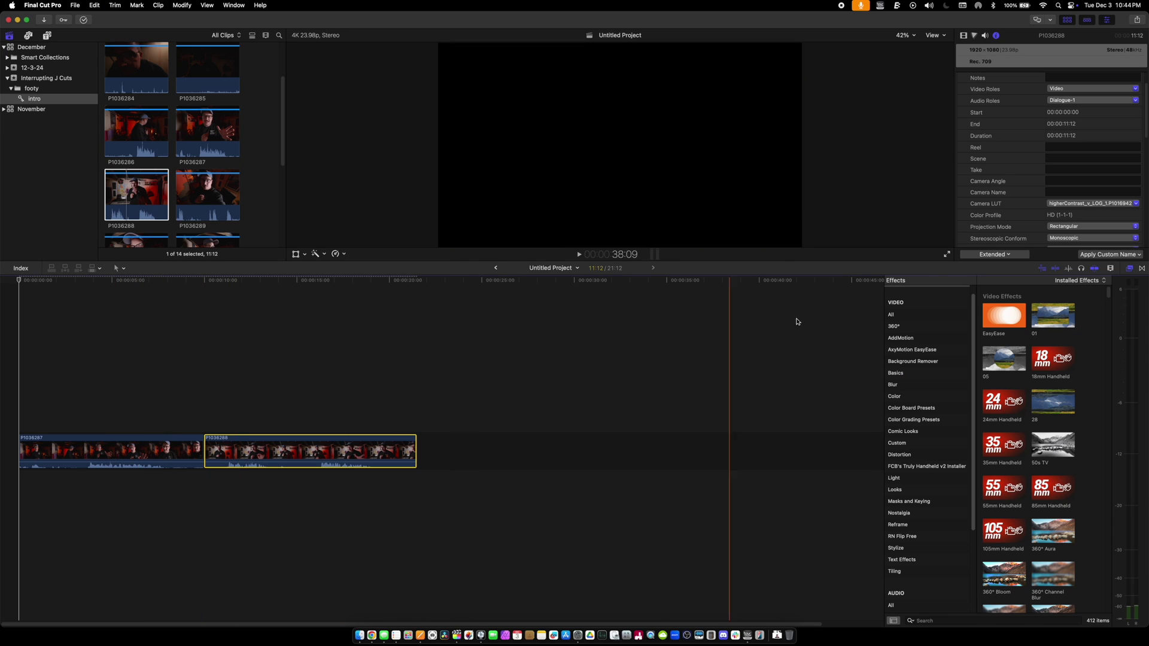
{"action": "left_click", "coordinate": [1110, 268]}
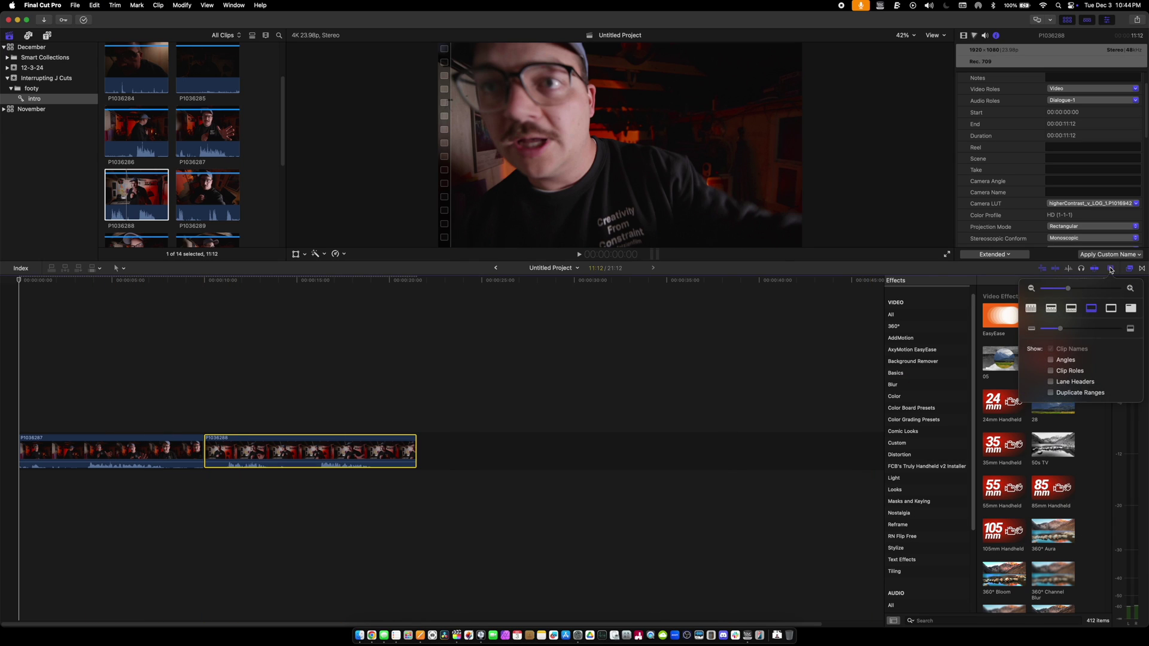
{"action": "left_click", "coordinate": [1052, 308]}
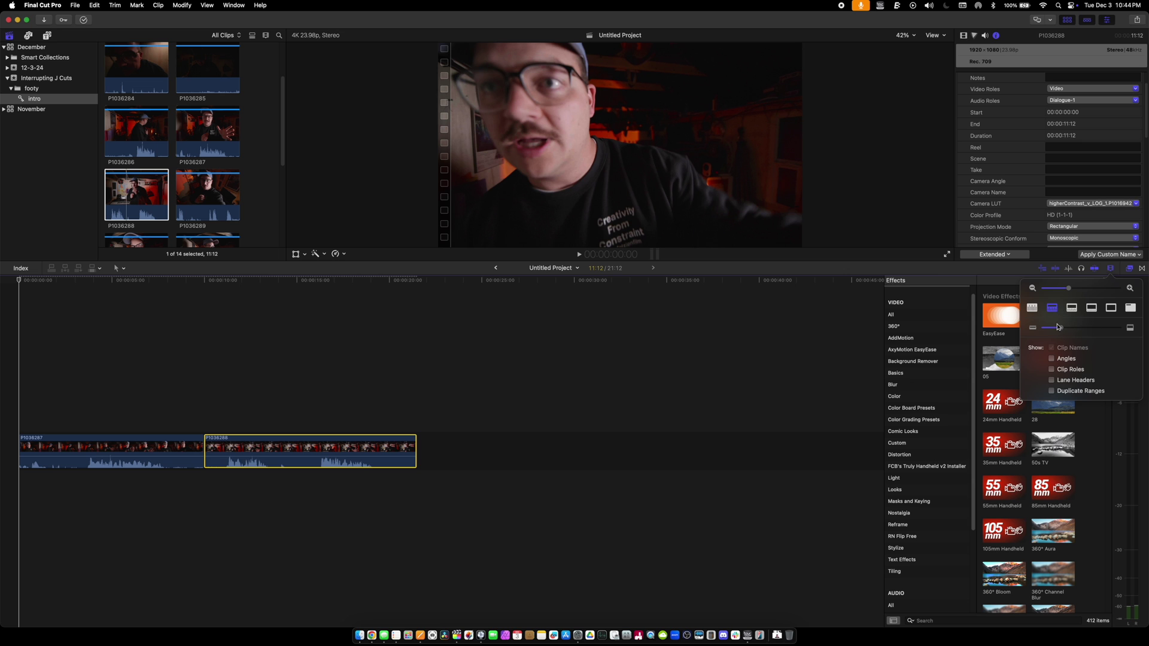
{"action": "left_click_drag", "start_coordinate": [1063, 329], "coordinate": [1071, 330]}
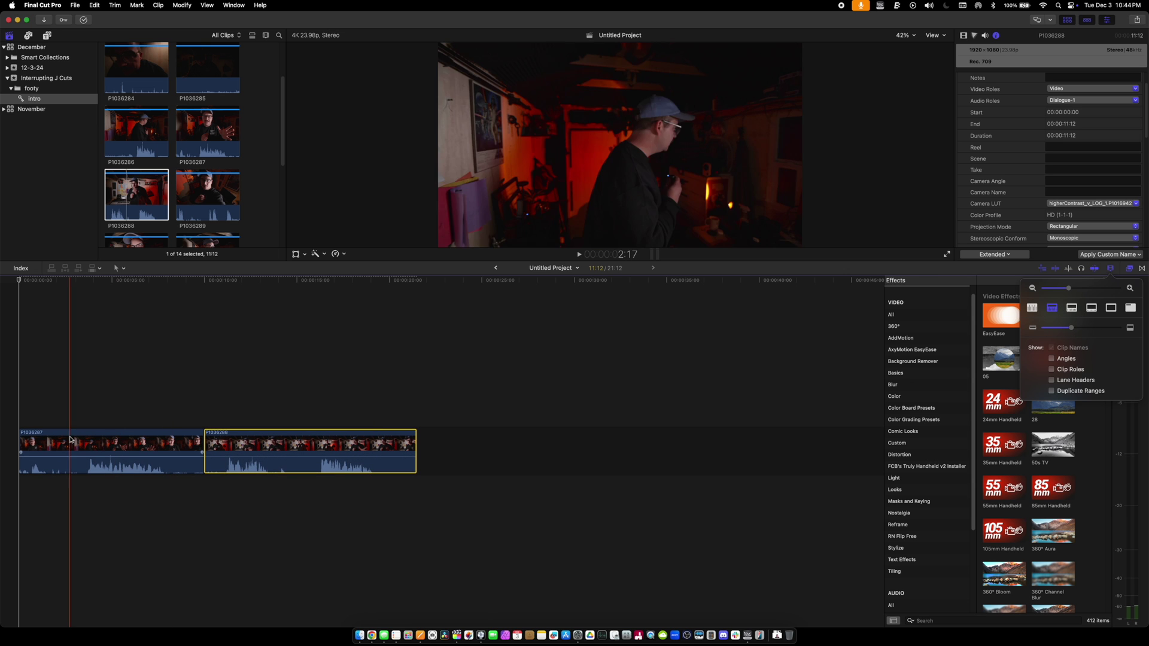
{"action": "left_click", "coordinate": [160, 401]}
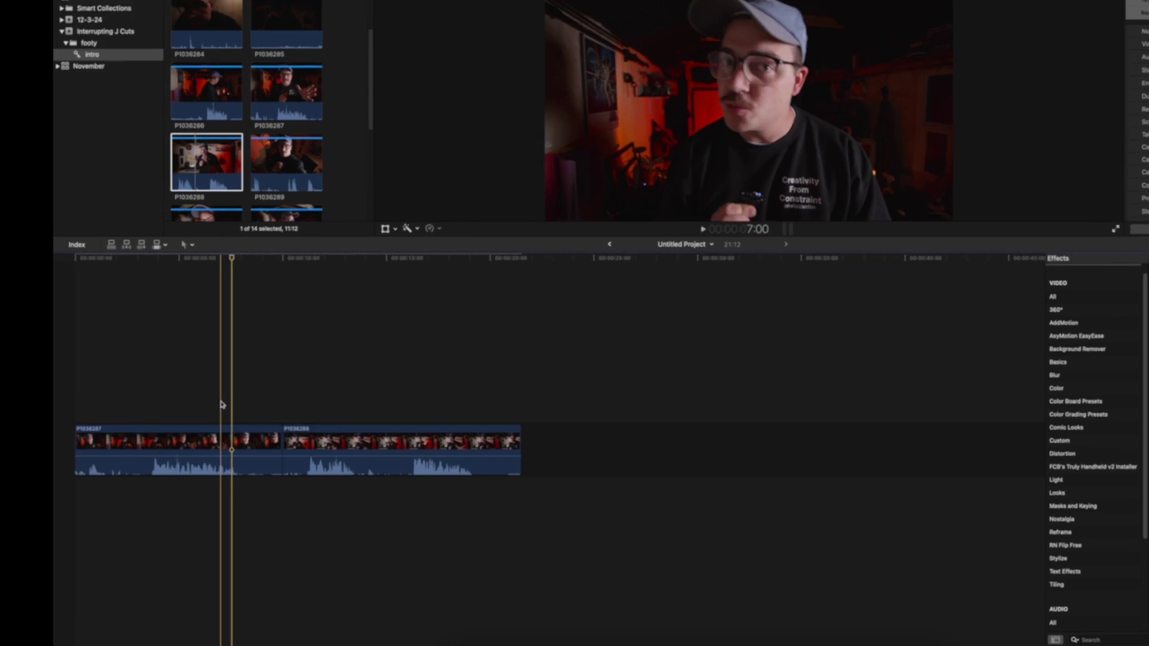
{"action": "left_click_drag", "start_coordinate": [141, 399], "coordinate": [285, 465]}
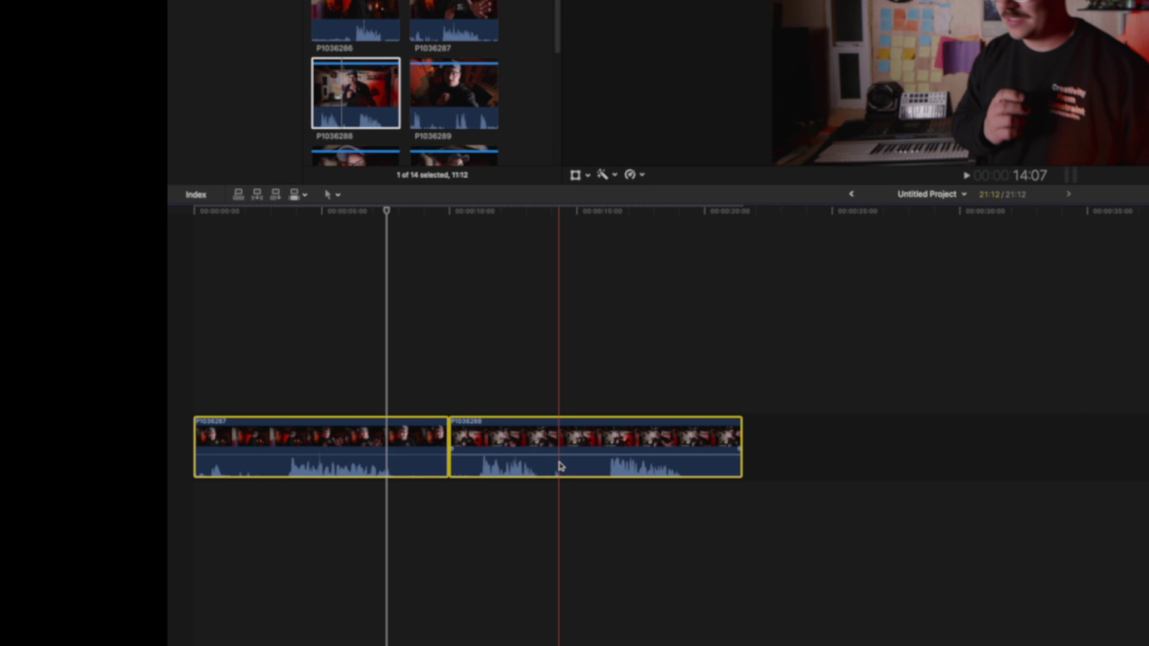
Apply Expand Audio to P1036287 and P1036288 so their audio sits below the video.
{"action": "right_click", "coordinate": [529, 435]}
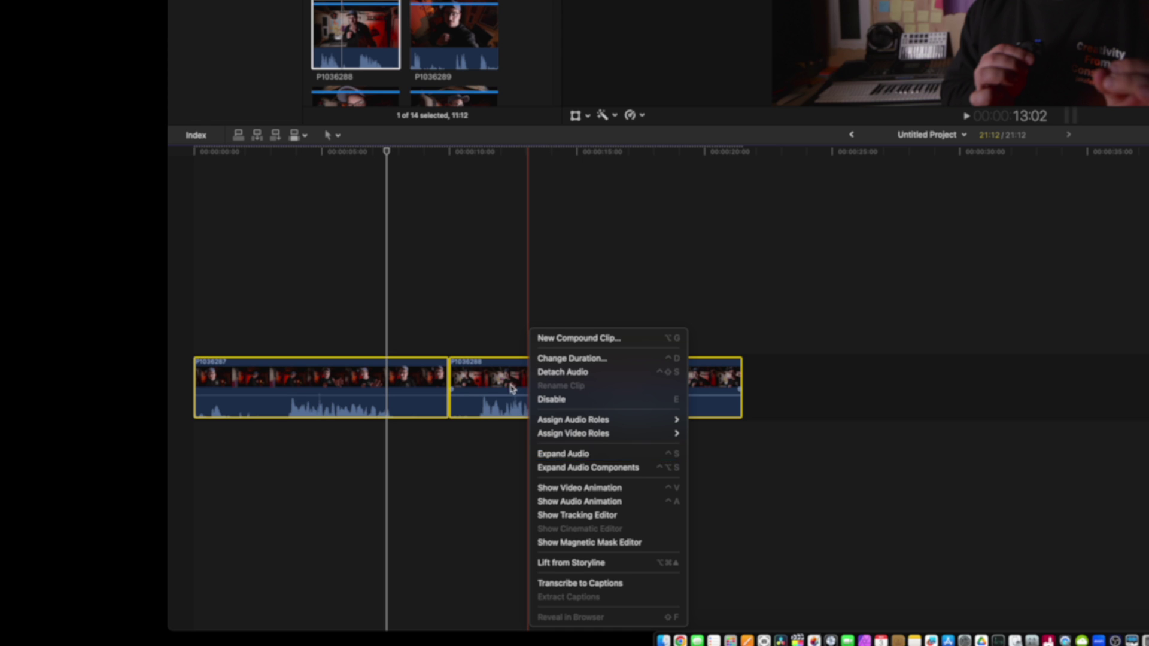
{"action": "left_click", "coordinate": [458, 277]}
{"action": "left_click", "coordinate": [457, 276]}
{"action": "left_click_drag", "start_coordinate": [565, 289], "coordinate": [393, 393]}
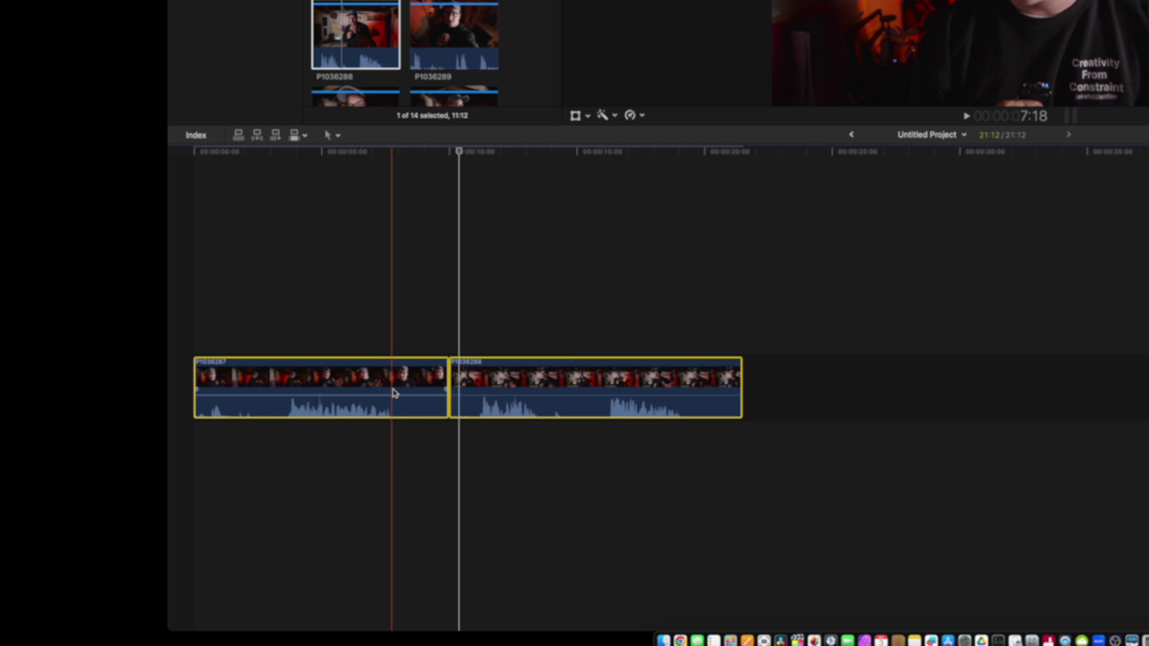
{"action": "right_click", "coordinate": [394, 389]}
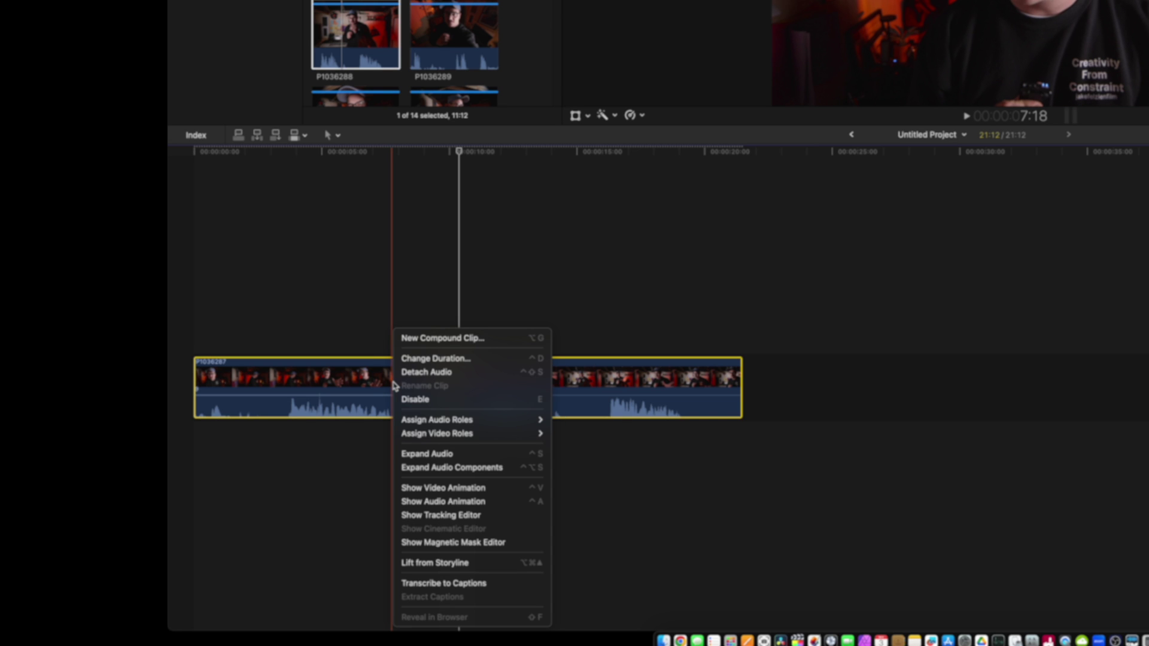
{"action": "left_click", "coordinate": [448, 455]}
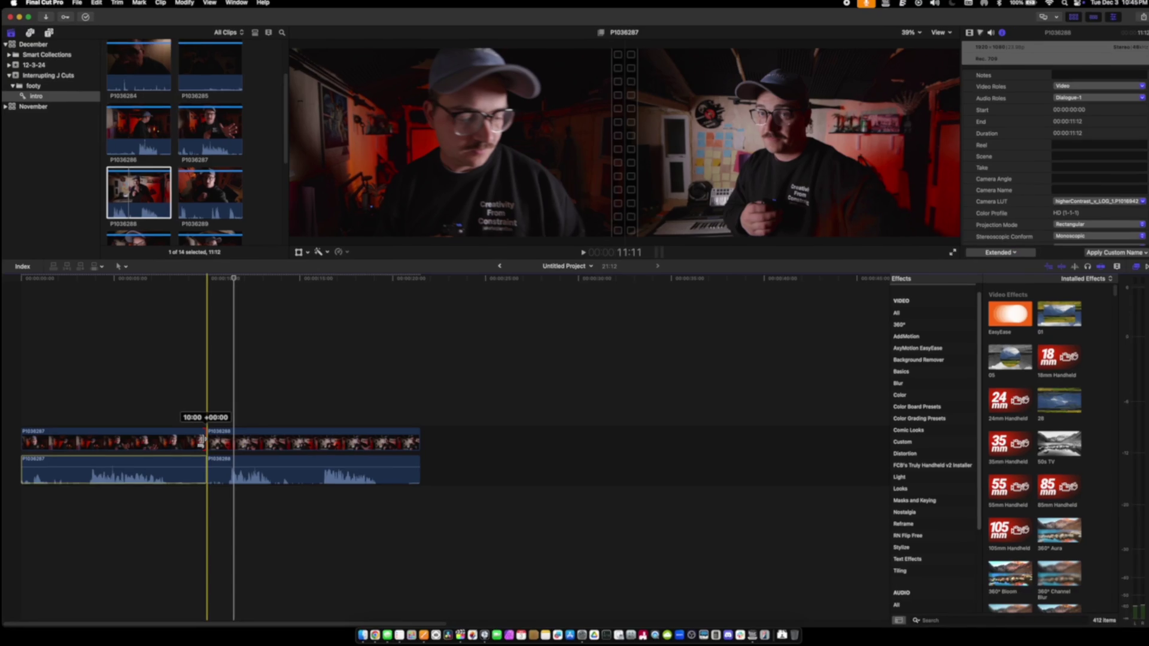
Ripple-trim P1036287's video edit point earlier, shortening the project to 17:06.
{"action": "left_click_drag", "start_coordinate": [204, 436], "coordinate": [175, 433]}
{"action": "mouse_move", "coordinate": [449, 330]}
{"action": "left_mouse_down"}
{"action": "mouse_move", "coordinate": [380, 346]}
{"action": "mouse_move", "coordinate": [397, 323]}
{"action": "mouse_move", "coordinate": [449, 328]}
{"action": "left_mouse_up"}
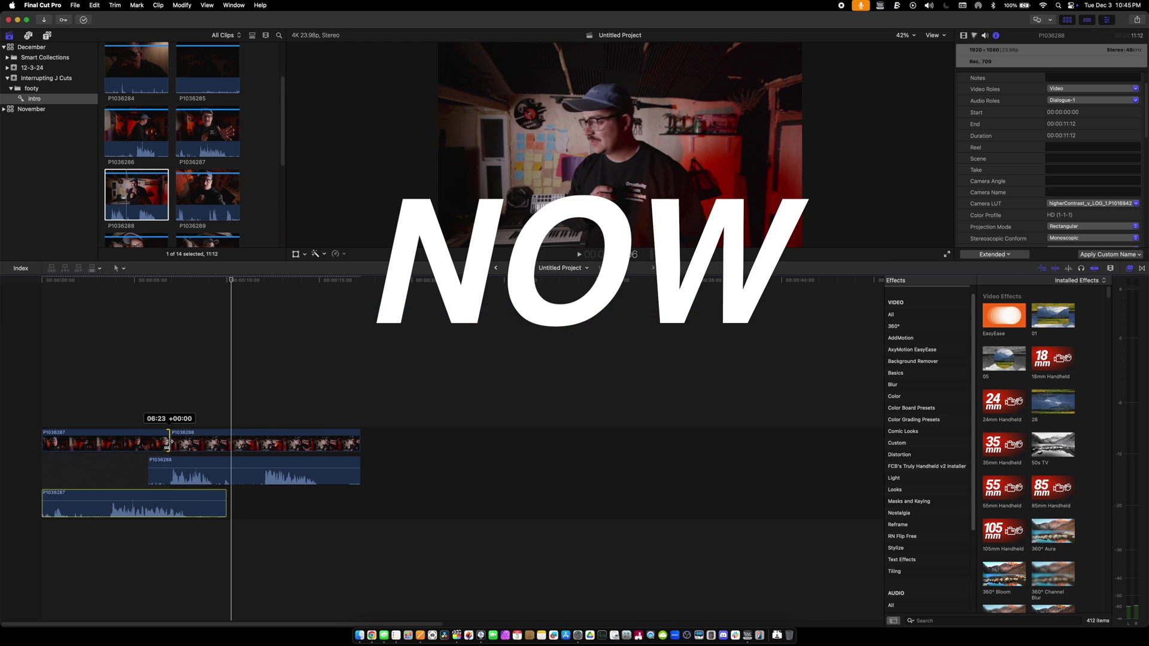
Select P1036287's audio and reposition its cut so it runs under P1036288's picture (17:13).
{"action": "left_click", "coordinate": [480, 412]}
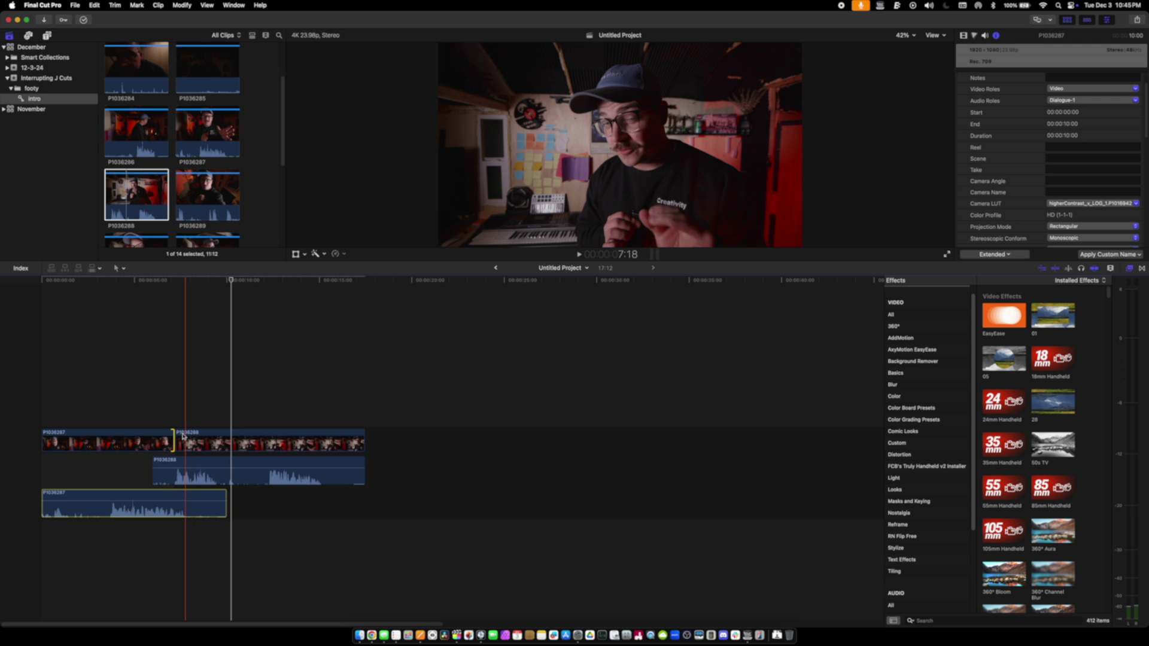
{"action": "left_click_drag", "start_coordinate": [172, 443], "coordinate": [238, 453]}
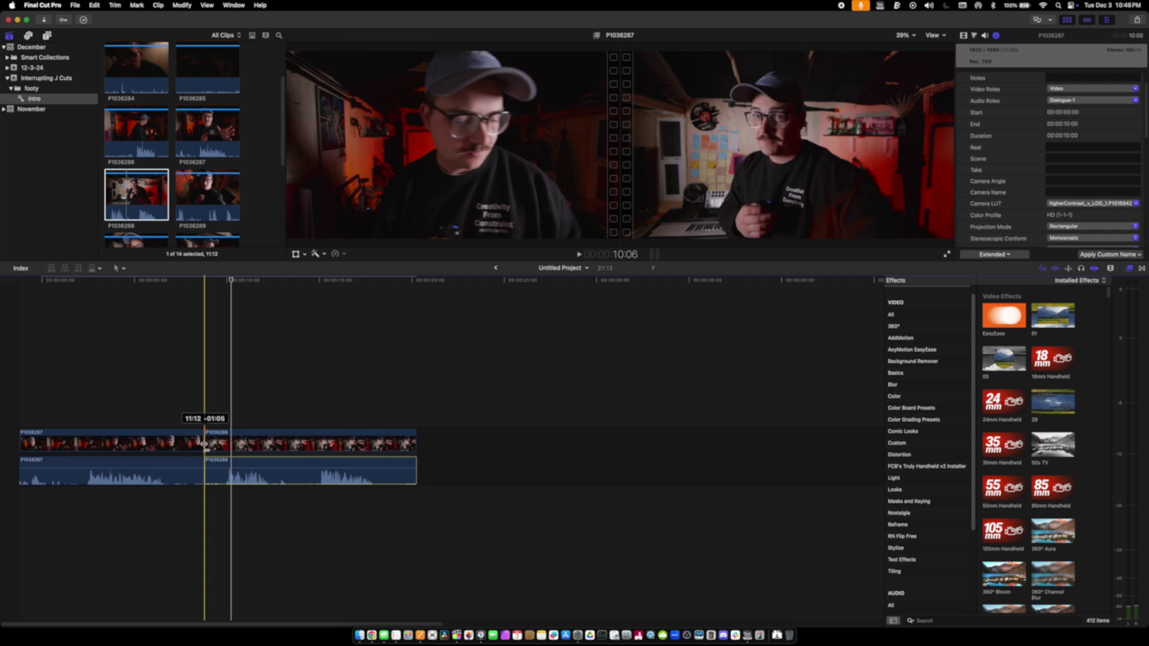
{"action": "left_click_drag", "start_coordinate": [205, 443], "coordinate": [149, 450]}
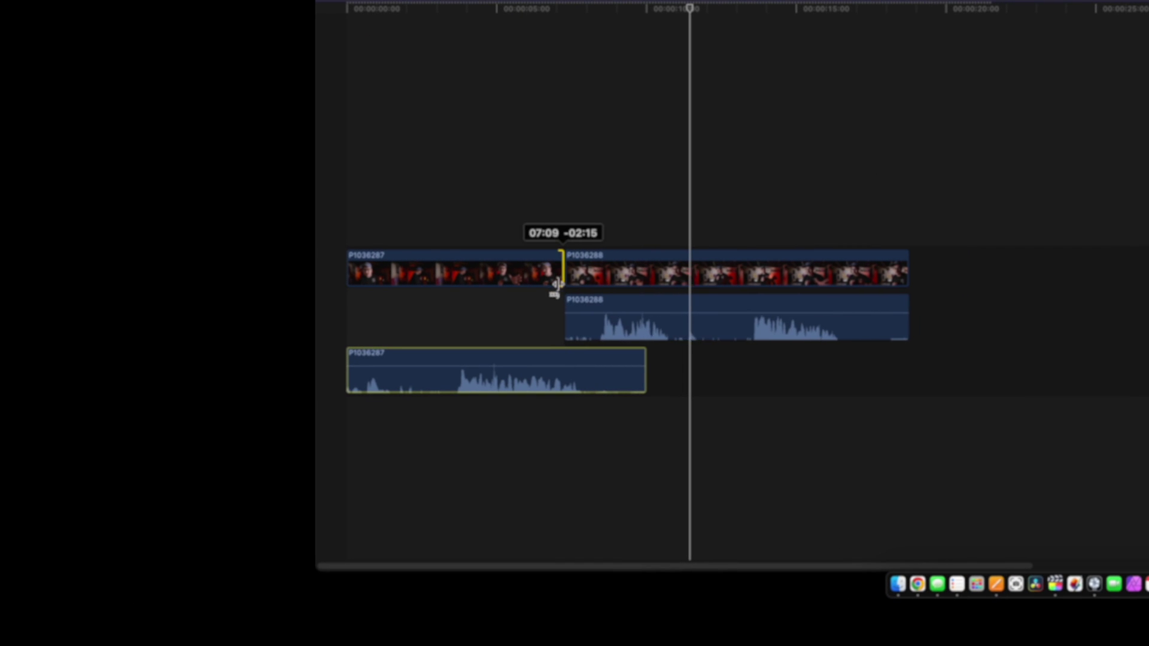
{"action": "left_click_drag", "start_coordinate": [557, 284], "coordinate": [554, 284]}
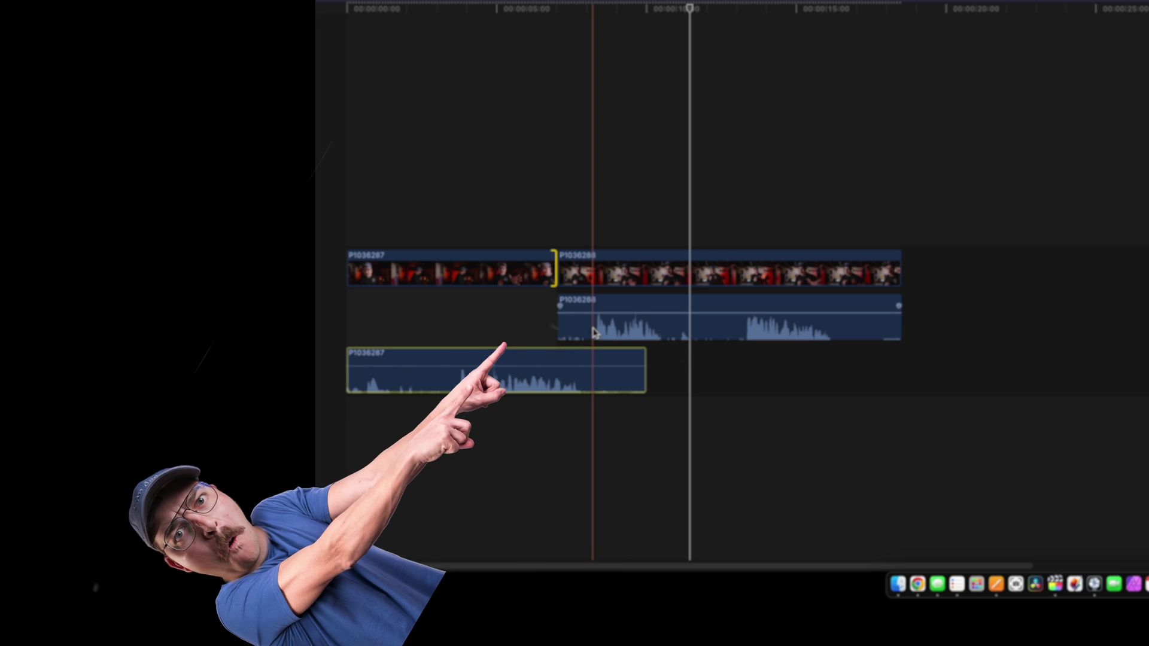
{"action": "left_click_drag", "start_coordinate": [558, 285], "coordinate": [584, 273]}
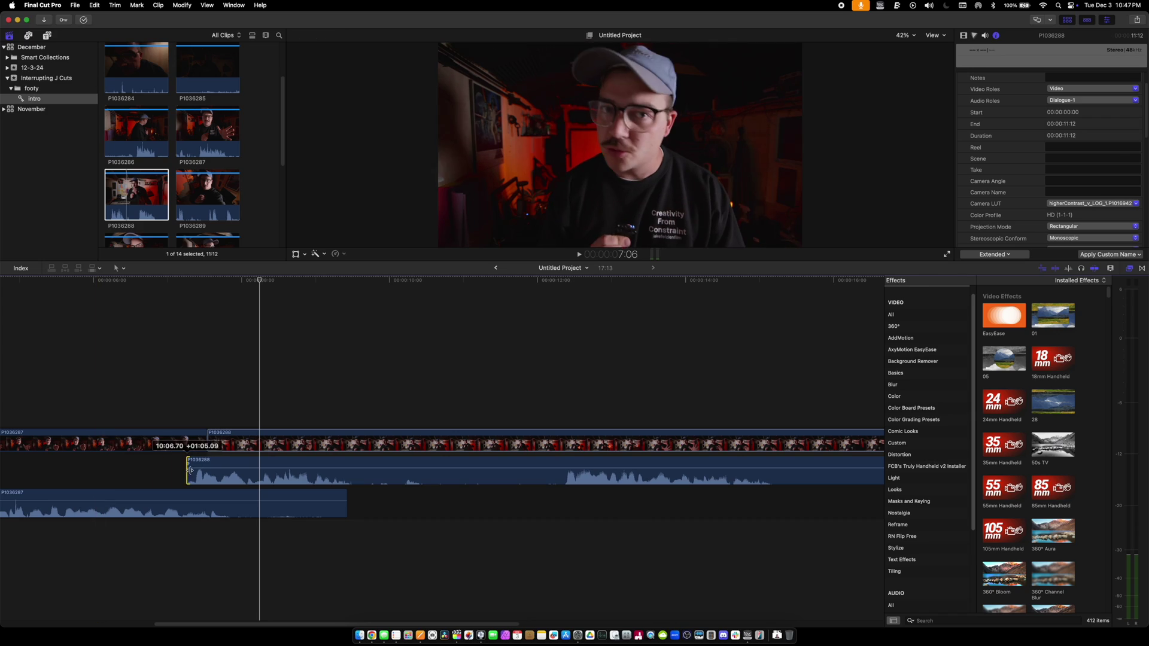
Pull back P1036287's audio end so it only briefly overlaps P1036288's audio.
{"action": "left_click_drag", "start_coordinate": [343, 495], "coordinate": [240, 503]}
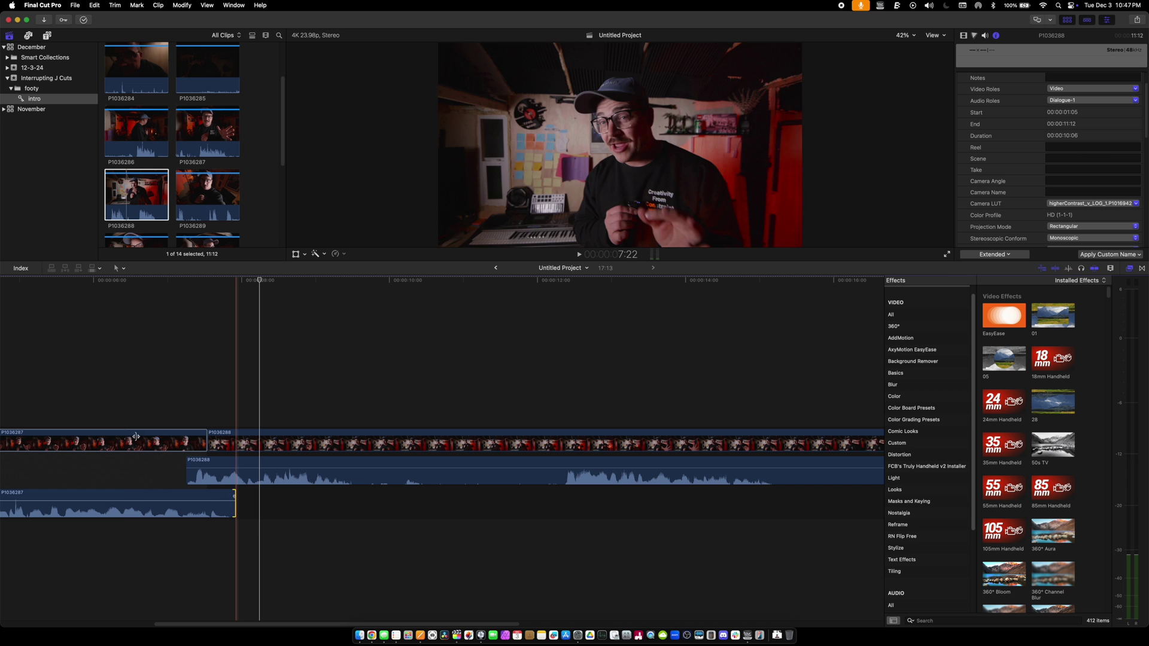
{"action": "key", "text": "super+minus"}
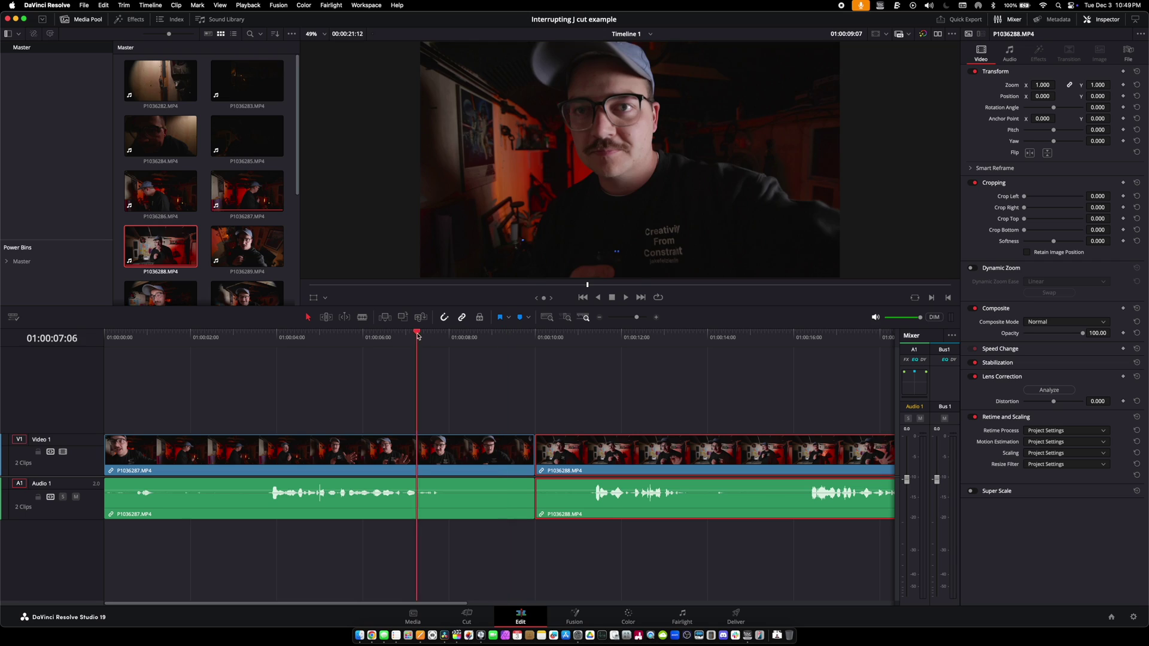
Ripple-delete the range from 01:00:07:15 to 01:00:08:00 between the clips.
{"action": "left_click", "coordinate": [433, 336]}
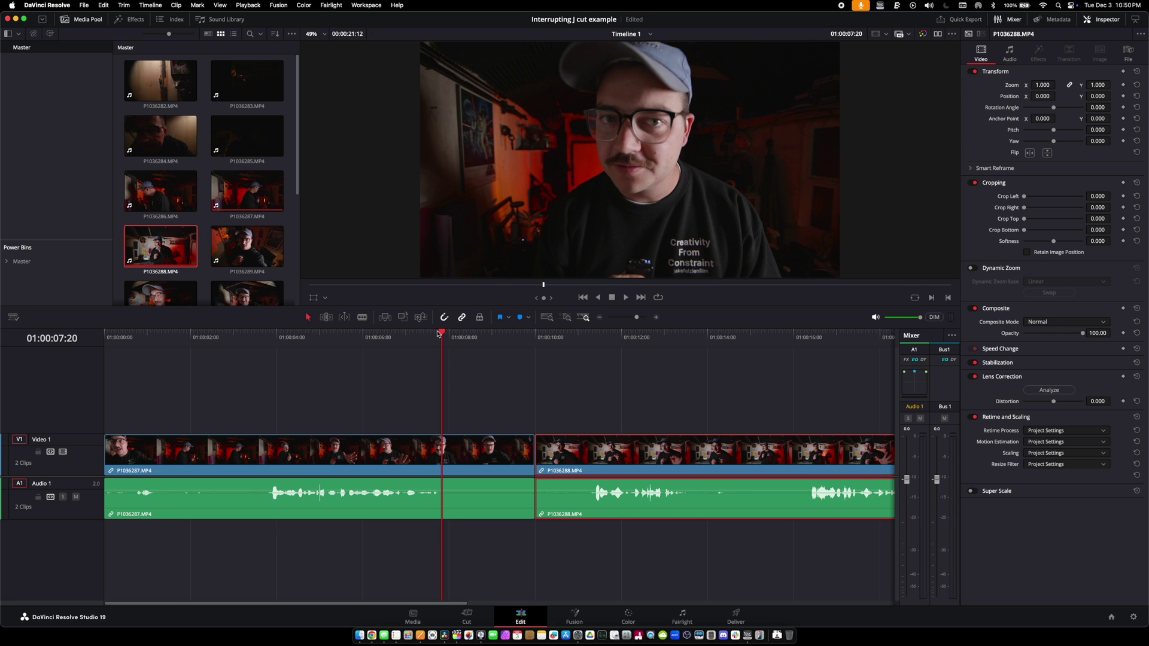
{"action": "left_click_drag", "start_coordinate": [442, 333], "coordinate": [450, 333]}
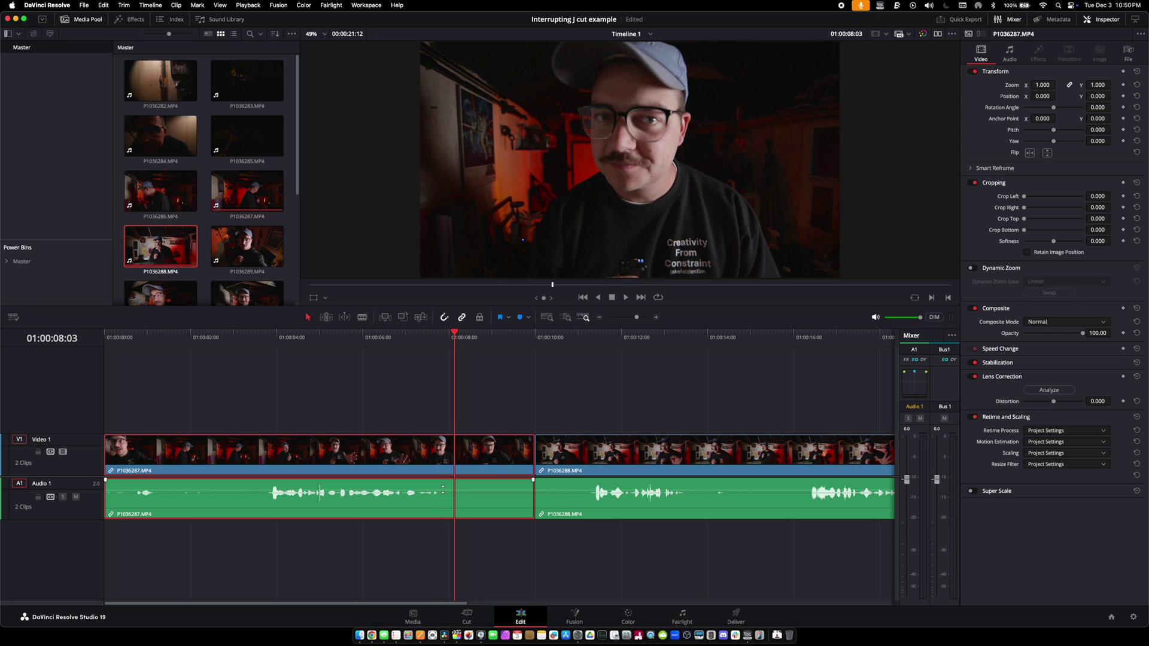
{"action": "key", "text": "BackSpace"}
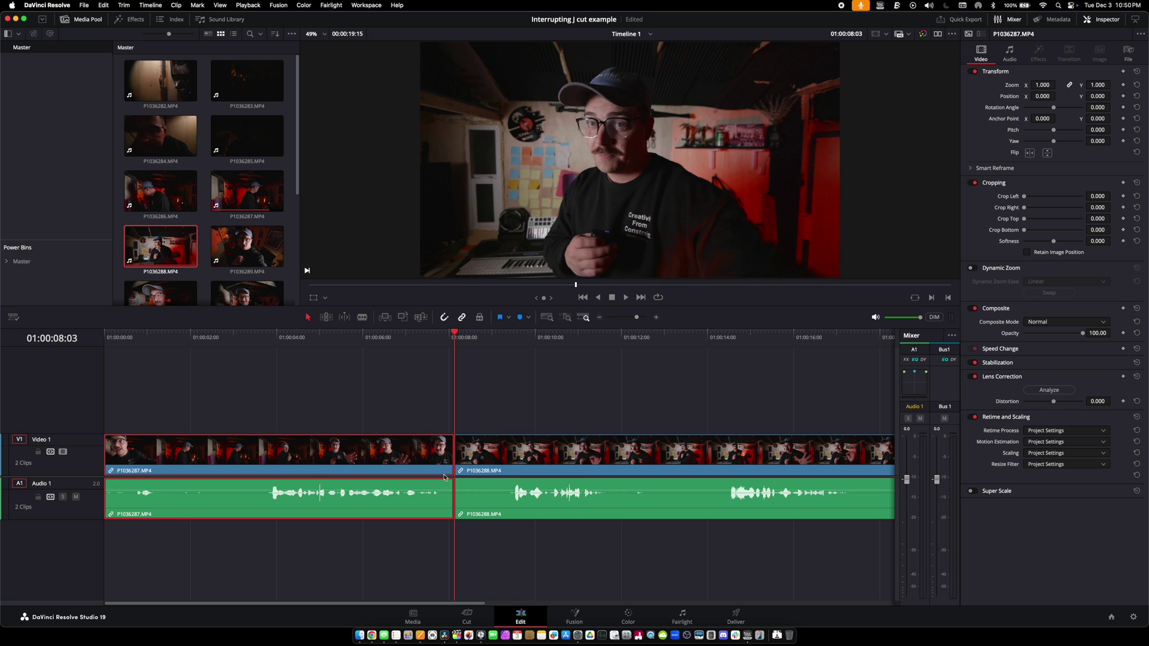
Ripple-trim P1036288's start to the playhead, placing the cut at 01:00:08:03.
{"action": "key", "text": "space"}
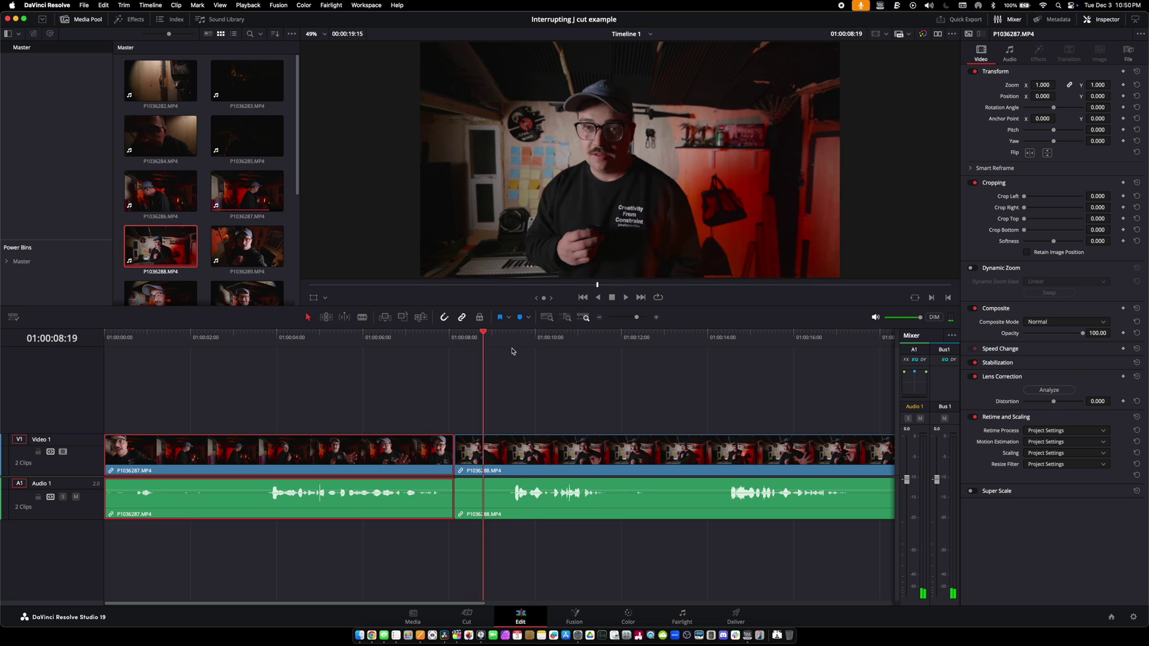
{"action": "left_click", "coordinate": [543, 449]}
{"action": "key", "text": "ctrl+shift+["}
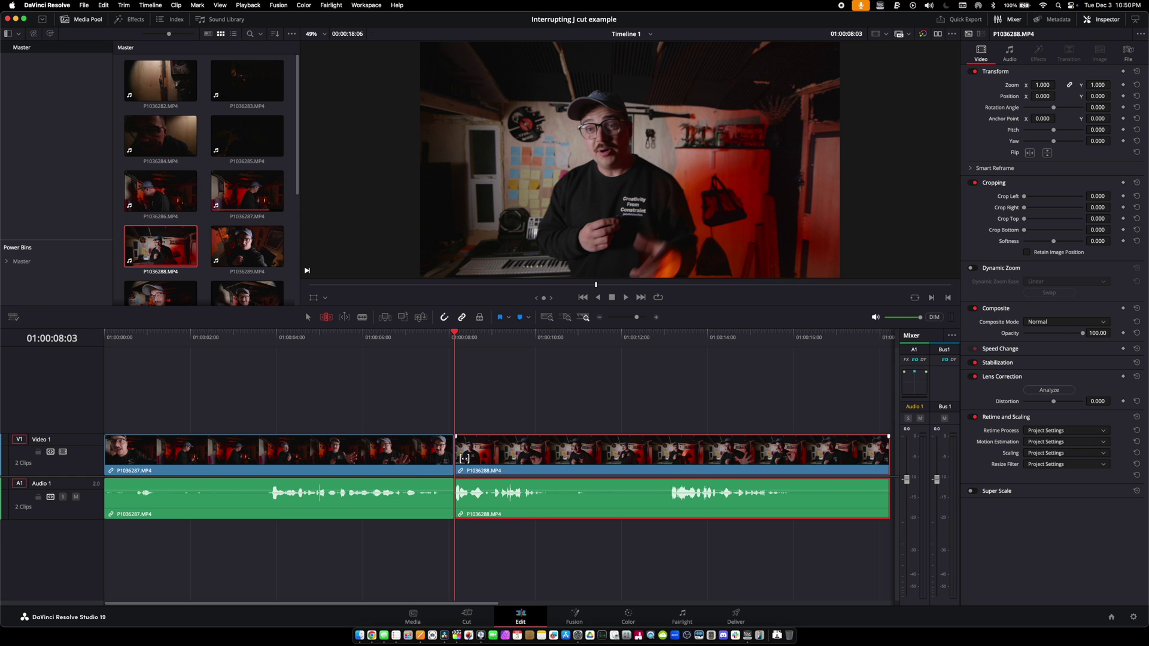
Lead P1036288's audio ahead of its picture and add Shift+T audio crossfades to both clips.
{"action": "left_click_drag", "start_coordinate": [464, 455], "coordinate": [478, 456]}
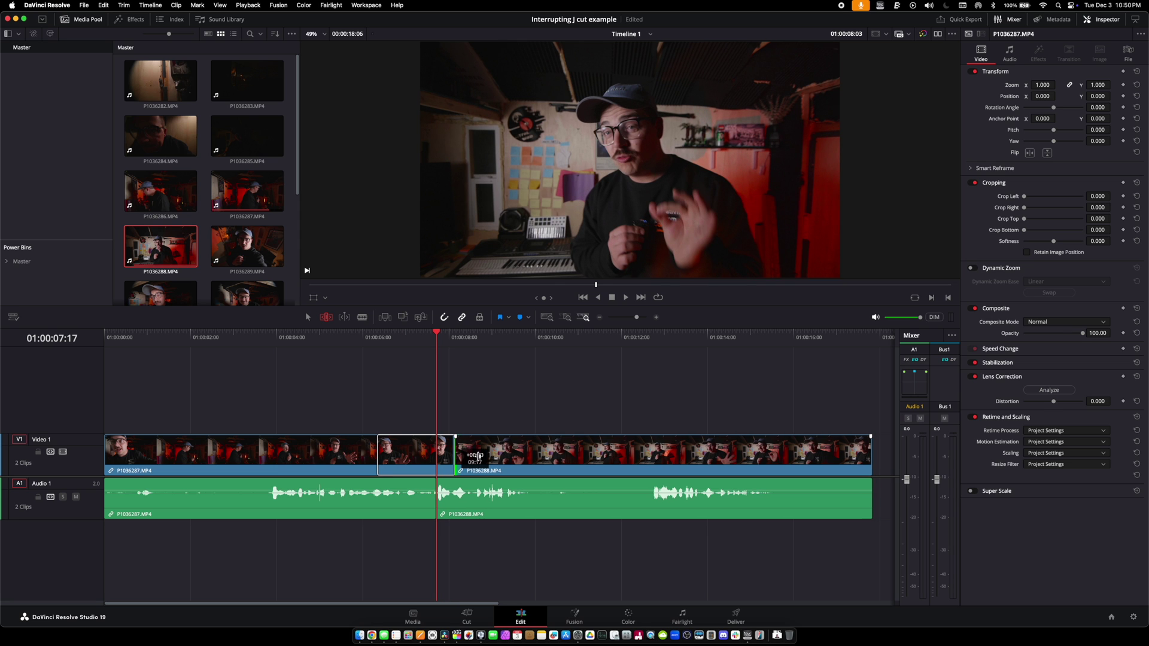
{"action": "left_click_drag", "start_coordinate": [462, 534], "coordinate": [406, 496]}
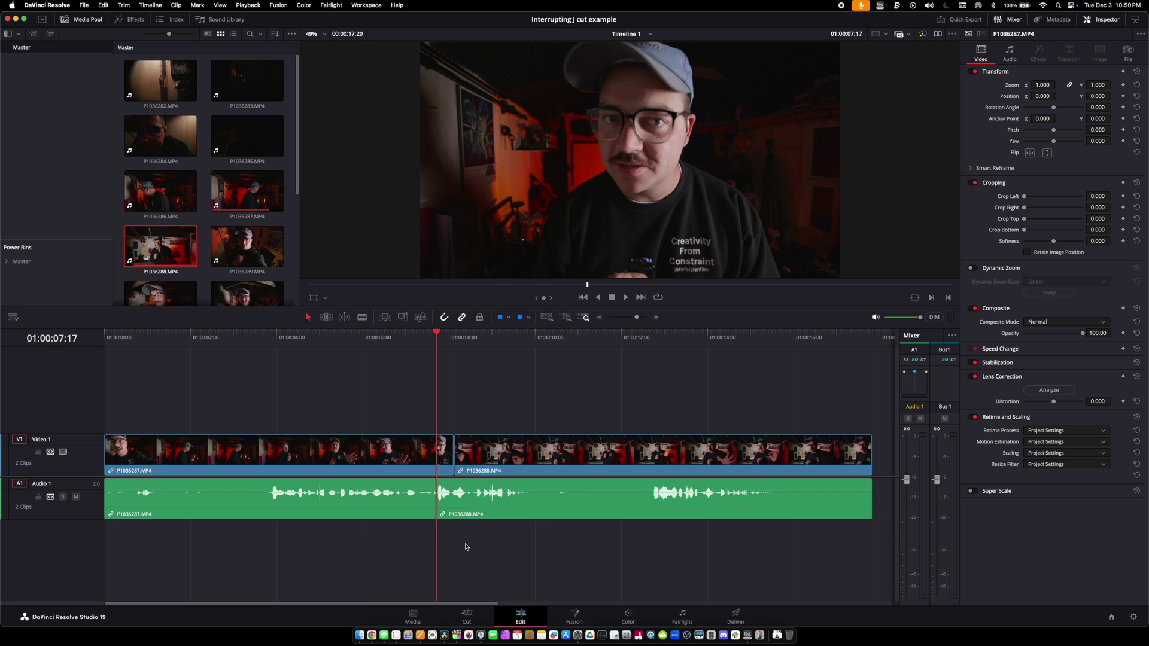
{"action": "left_click_drag", "start_coordinate": [466, 547], "coordinate": [409, 501]}
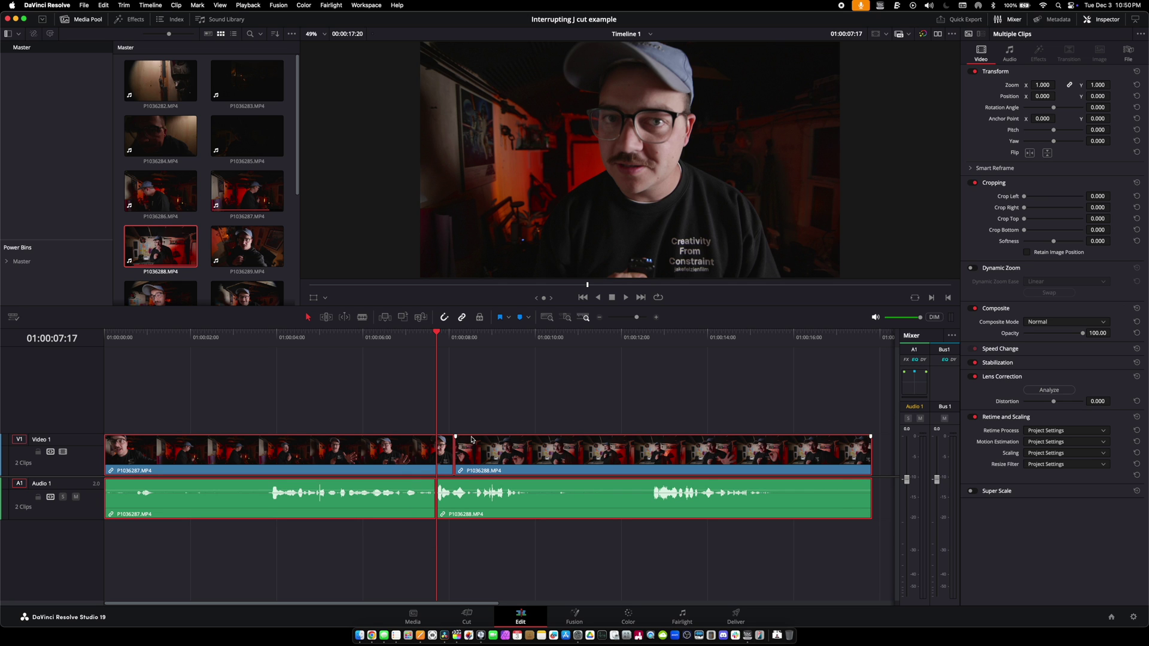
{"action": "key", "text": "shift+t"}
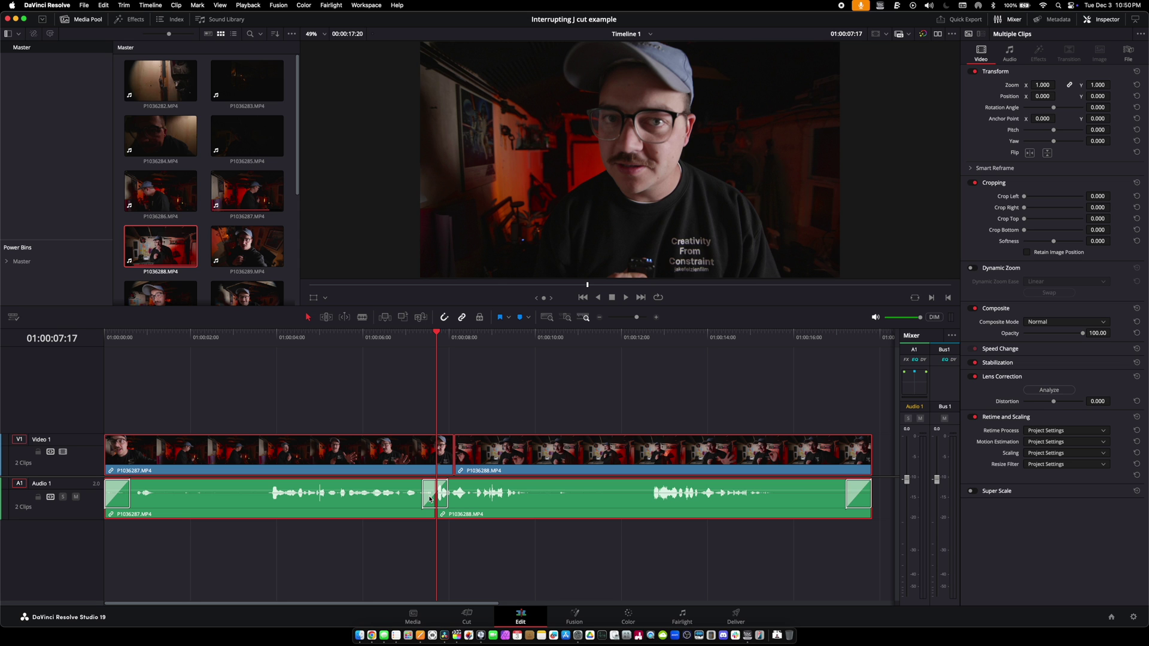
{"action": "left_click_drag", "start_coordinate": [371, 339], "coordinate": [286, 338]}
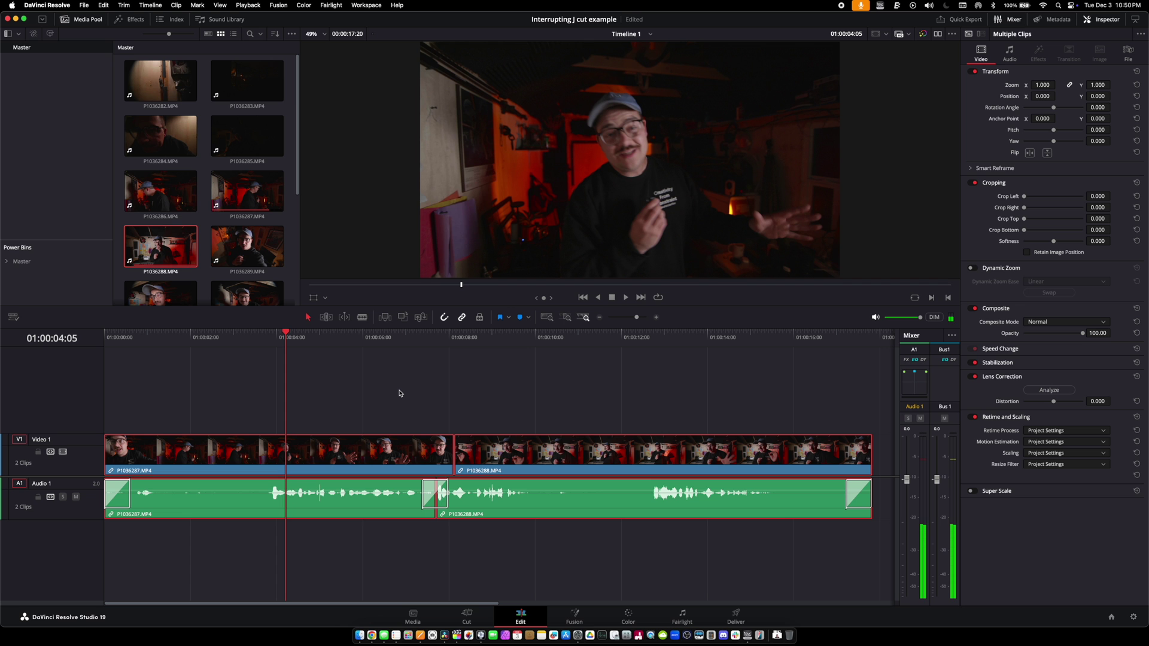
{"action": "key", "text": "space"}
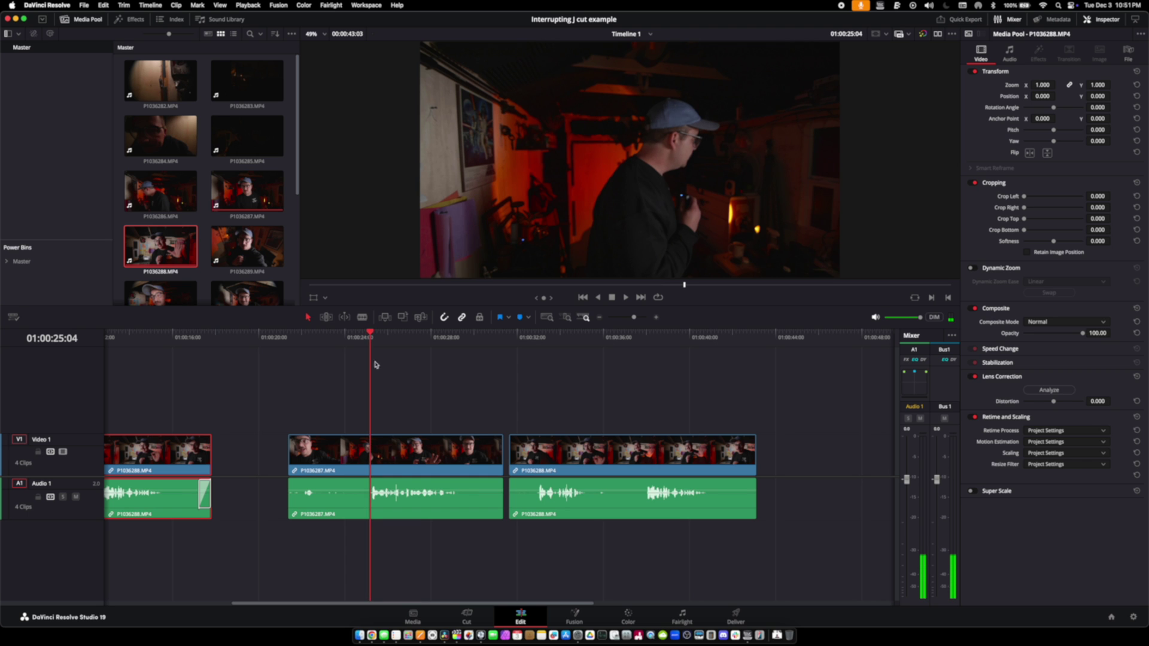
Ripple-trim the middle P1036287 clip's end to the playhead with Shift+], then play it back.
{"action": "left_click", "coordinate": [369, 440]}
{"action": "left_click_drag", "start_coordinate": [341, 336], "coordinate": [376, 337]}
{"action": "key", "text": "super+shift+]"}
{"action": "key", "text": "space"}
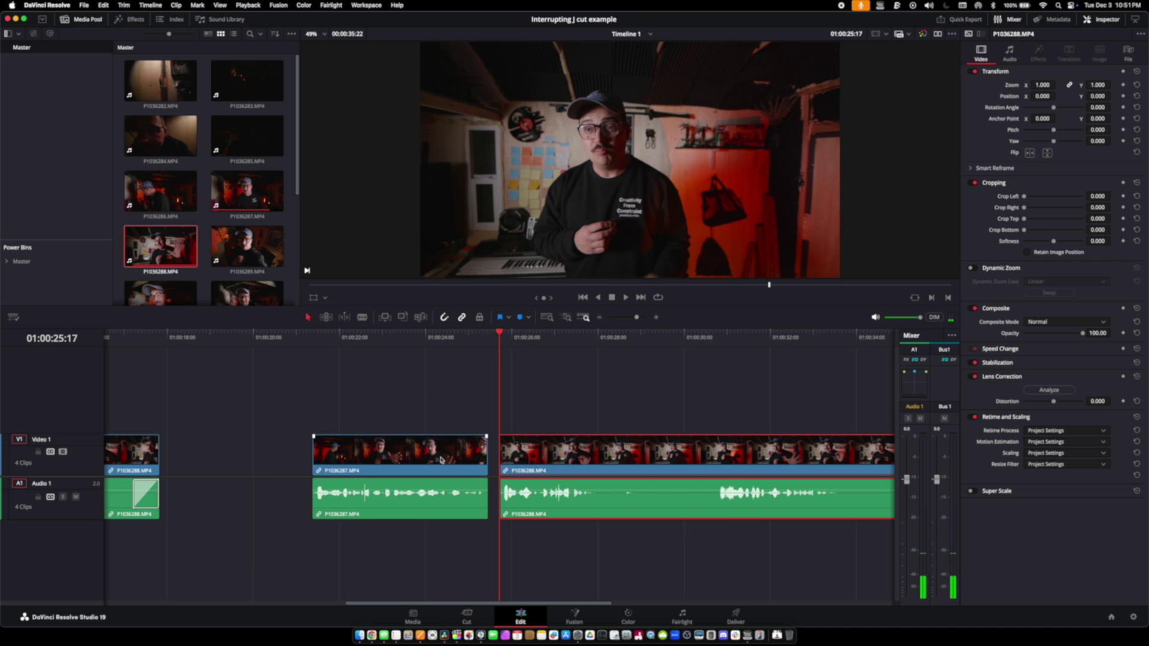
Blade P1036287 with Cmd+B and lift its end piece onto new Video 2 and Audio 2 tracks.
{"action": "key", "text": "shift+v"}
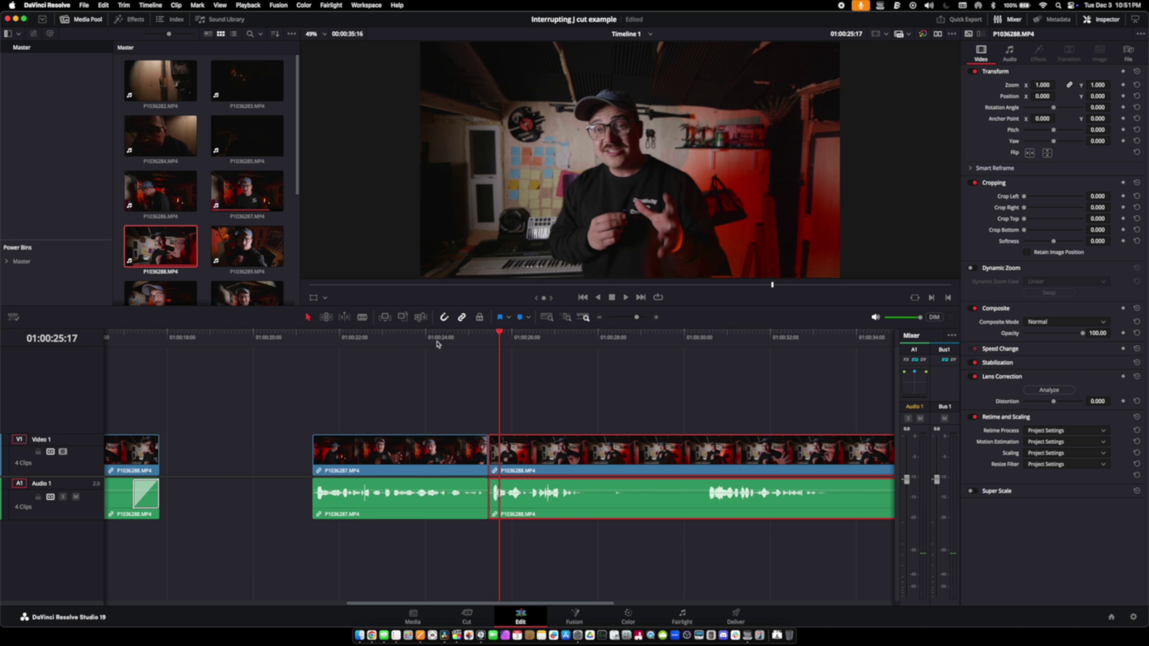
{"action": "key", "text": "slash"}
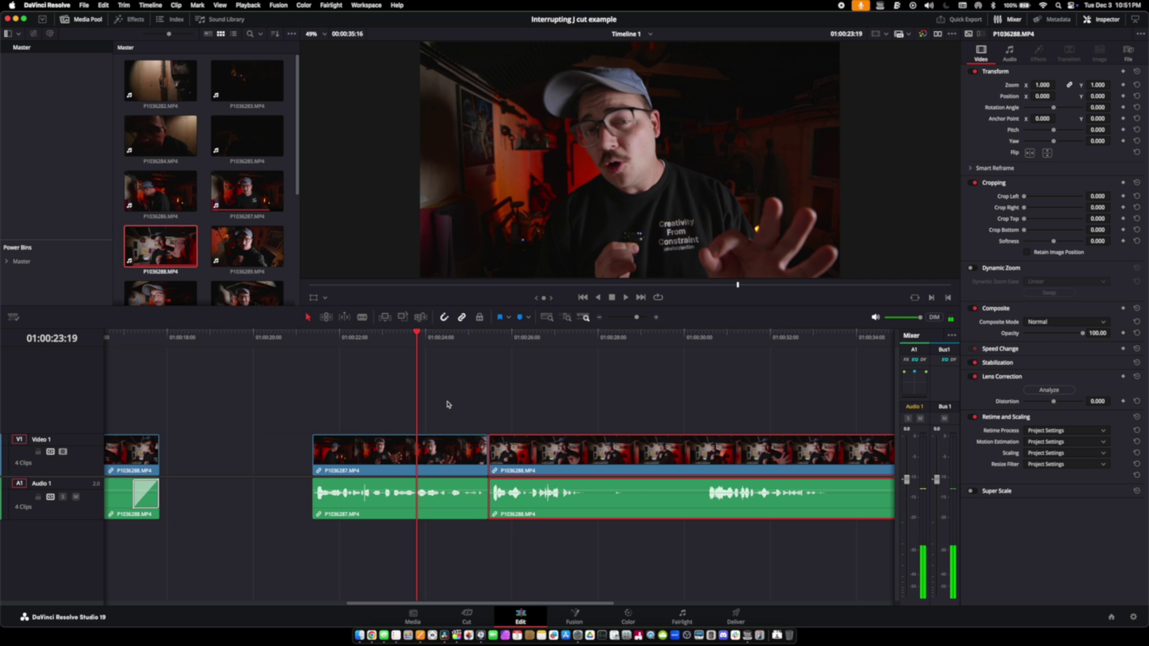
{"action": "key", "text": "super+b"}
{"action": "left_click", "coordinate": [458, 452]}
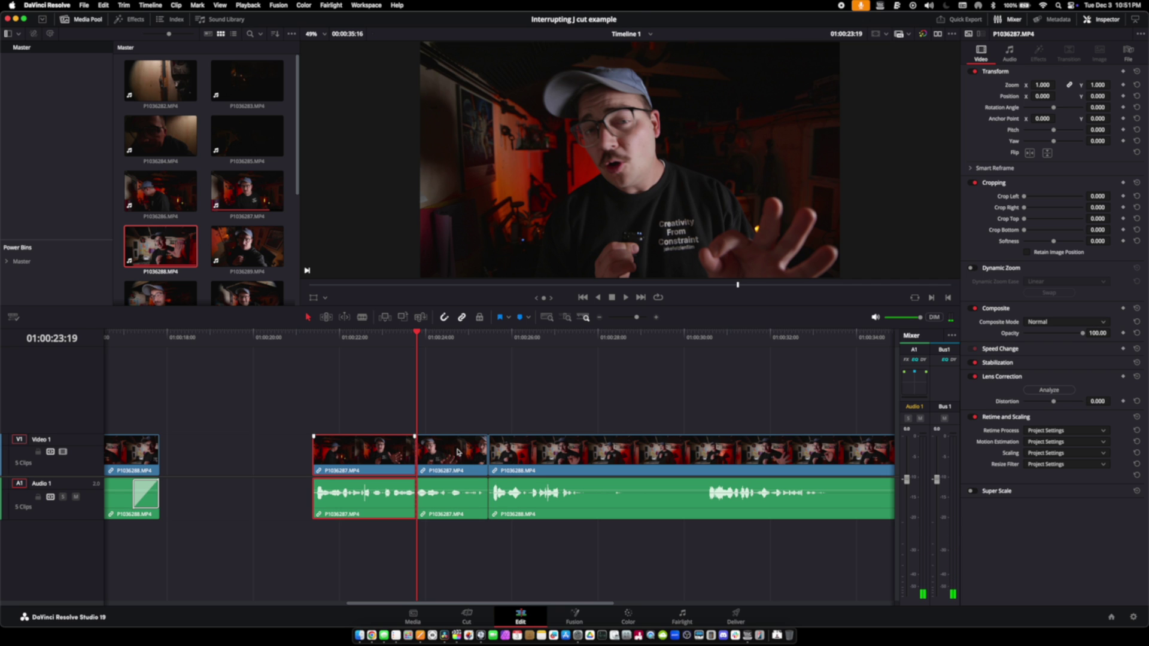
{"action": "key", "text": "alt+Up"}
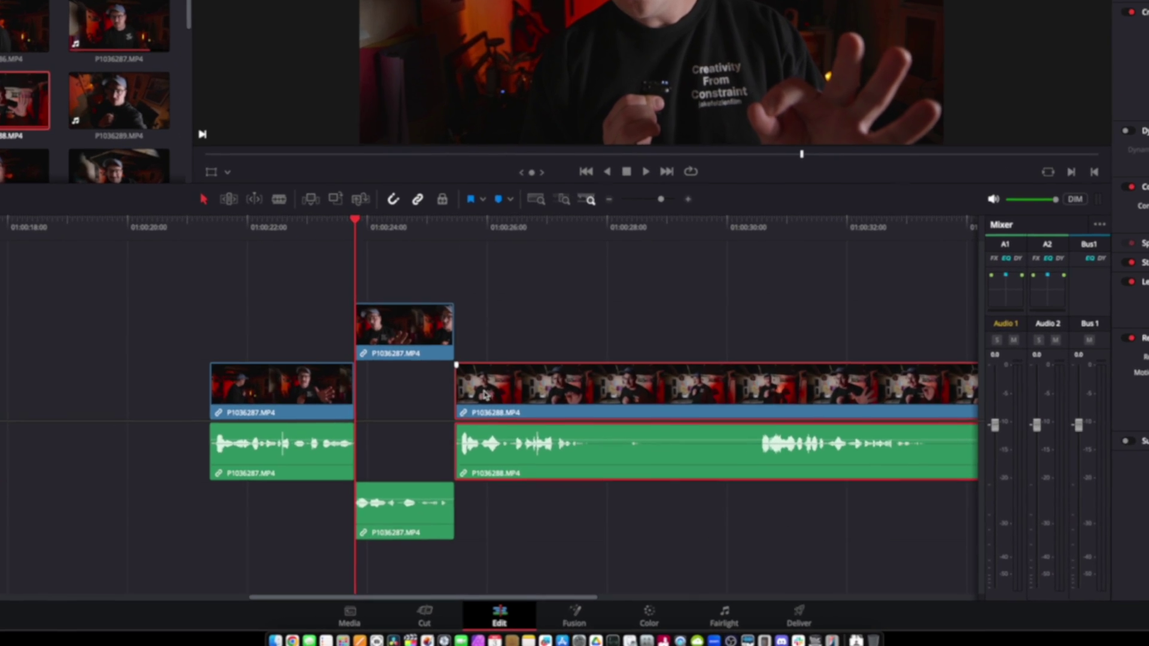
Slide P1036288 about 13 frames earlier beneath the lifted P1036287 piece and play the overlap.
{"action": "left_click_drag", "start_coordinate": [512, 459], "coordinate": [503, 459]}
{"action": "left_click_drag", "start_coordinate": [473, 393], "coordinate": [454, 400]}
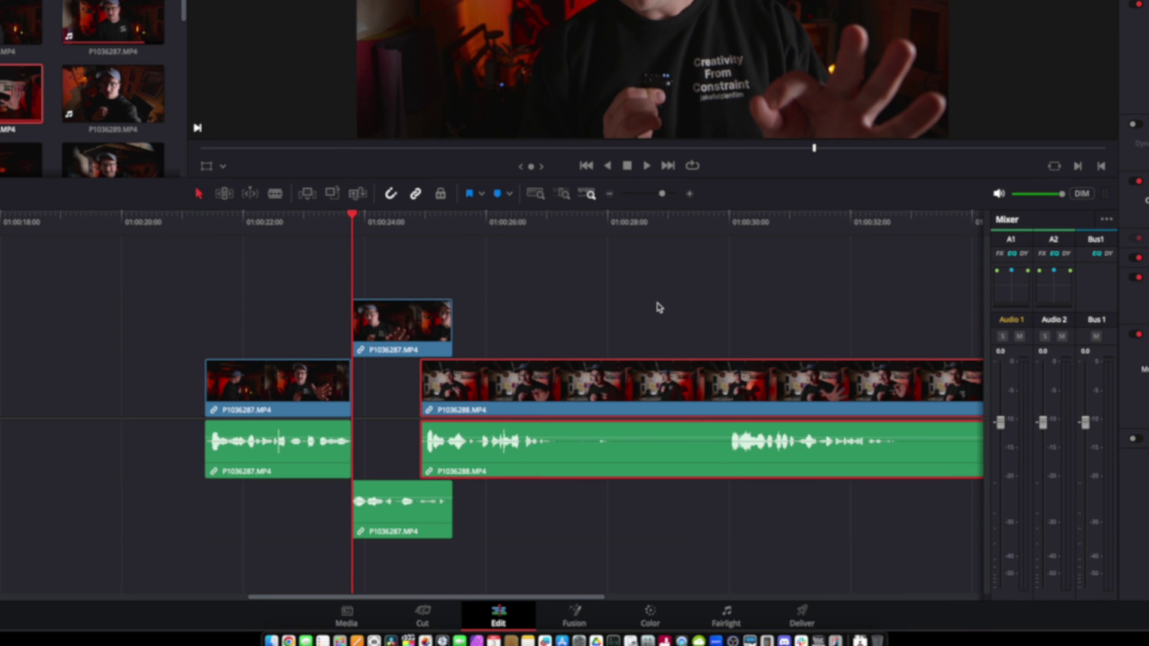
{"action": "left_click", "coordinate": [421, 422]}
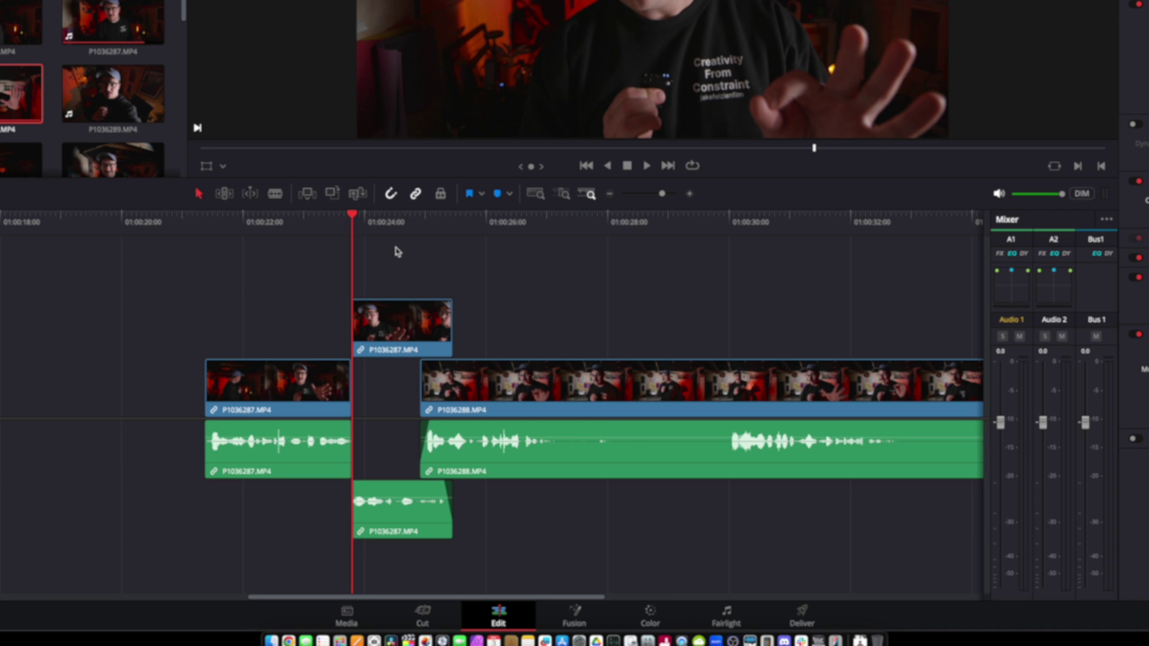
{"action": "left_click_drag", "start_coordinate": [331, 226], "coordinate": [207, 238]}
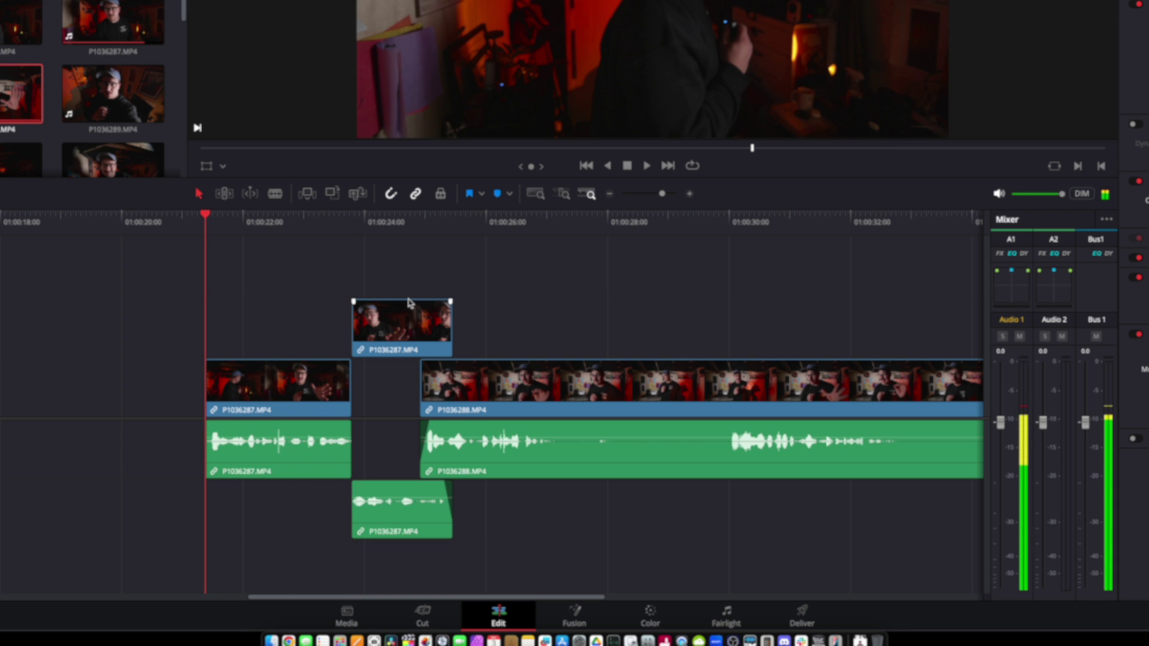
{"action": "key", "text": "space"}
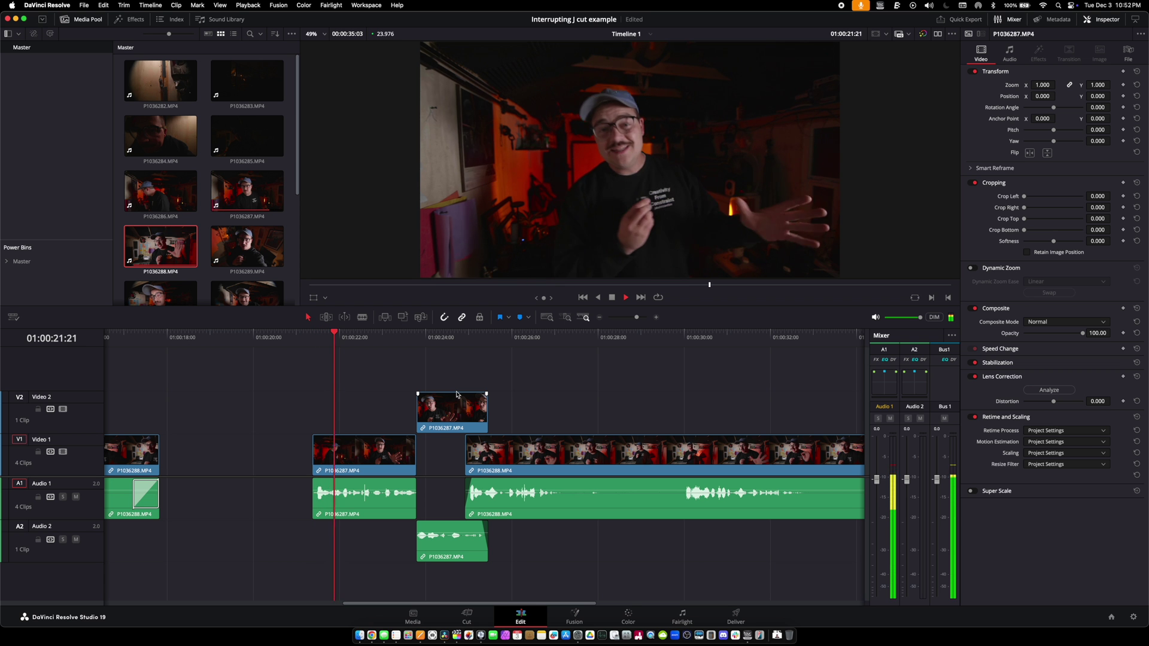